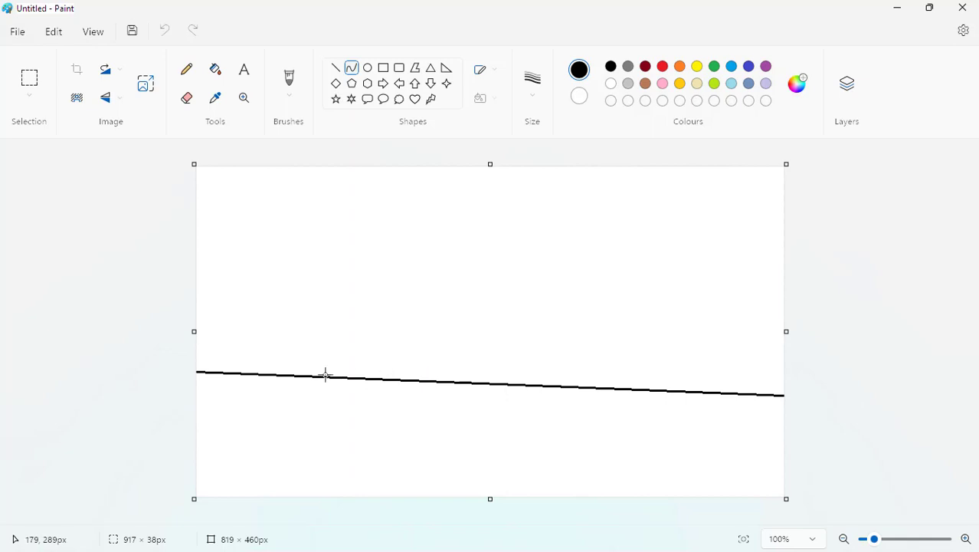
Step: Bend the line into a gently arched hill curve across the canvas and move it slightly lower
left_click_drag(323, 374, 337, 306)
left_click_drag(553, 341, 684, 323)
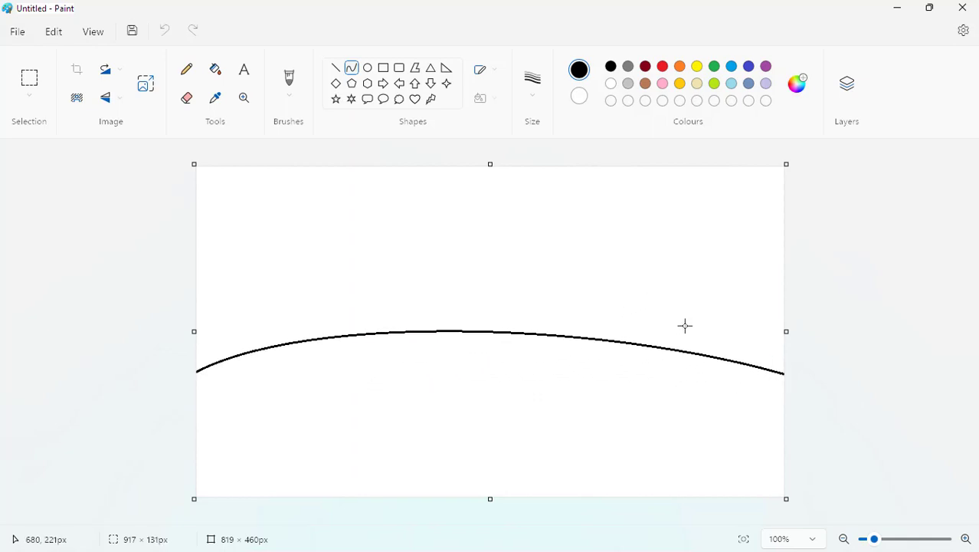
left_click_drag(592, 346, 582, 372)
left_click(500, 288)
Step: Fill the area below the curve and its black outline with lime, and recolour the whole hill green
left_click(217, 69)
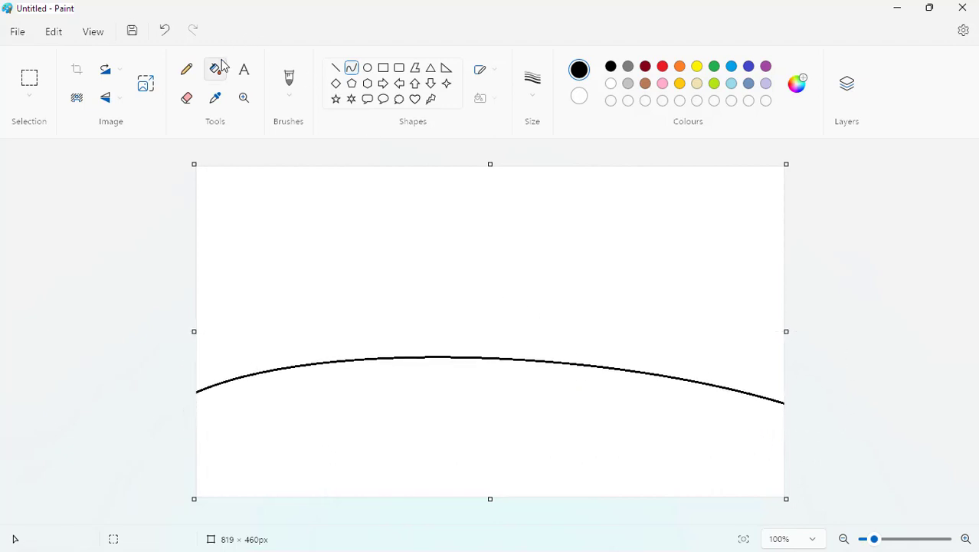
left_click(714, 86)
left_click(518, 407)
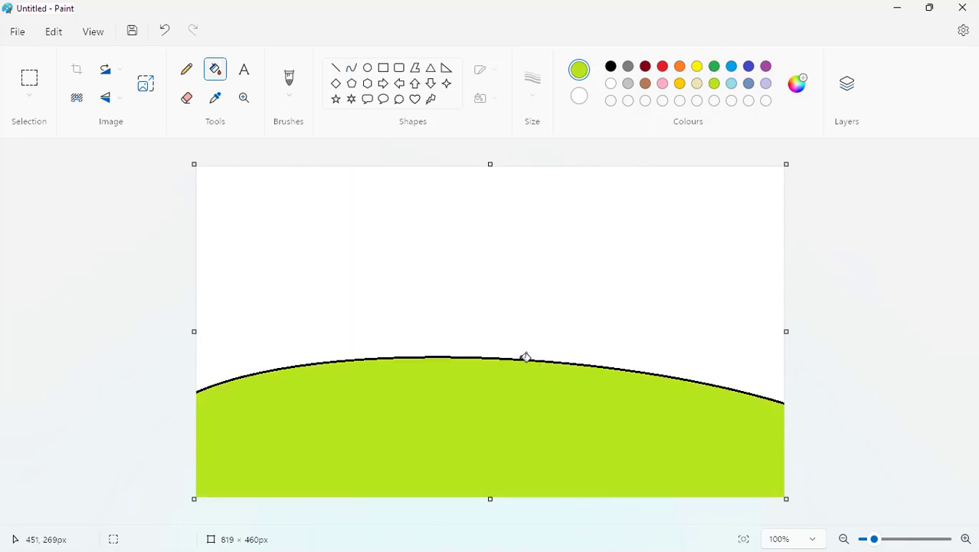
left_click(526, 357)
left_click(717, 70)
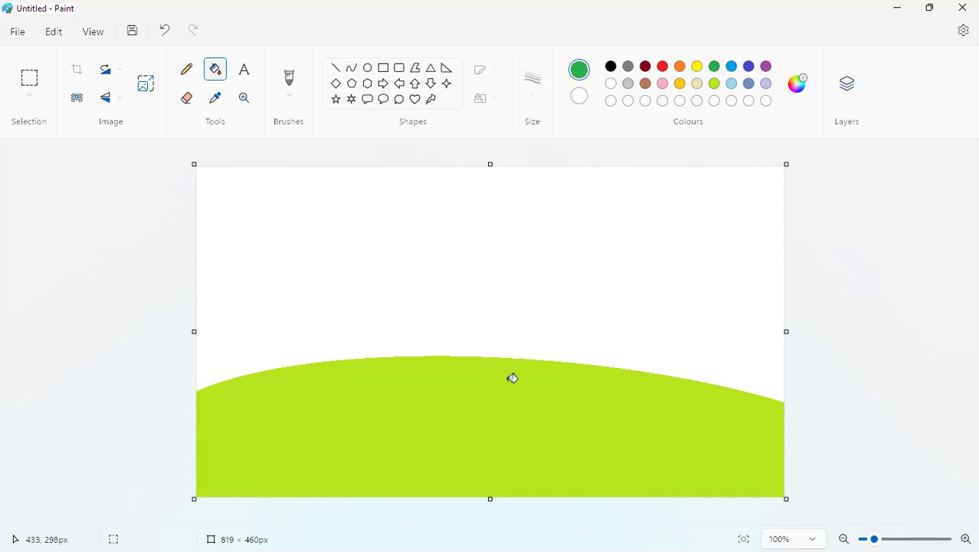
left_click(513, 377)
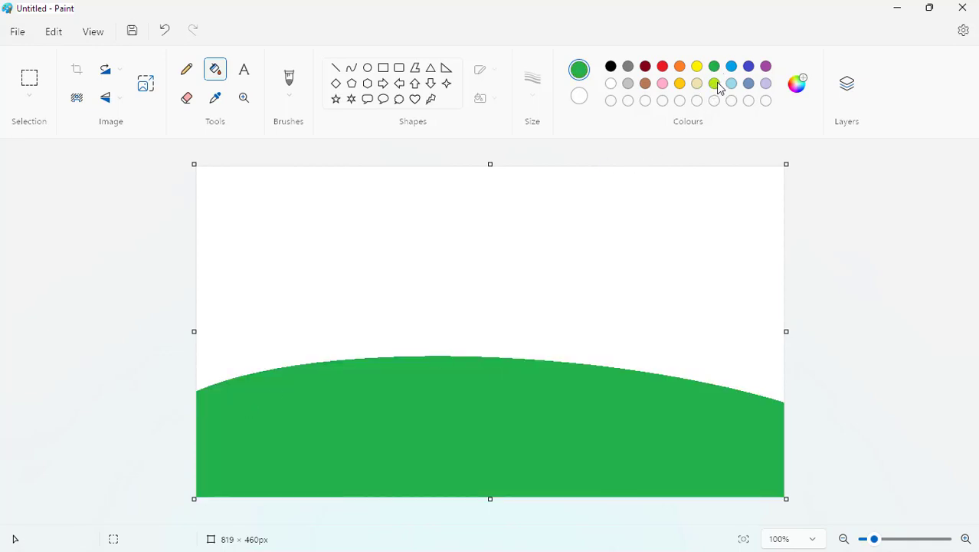
Step: Fill the sky above the hill with blue and replace it with light turquoise
left_click(731, 67)
left_click(695, 200)
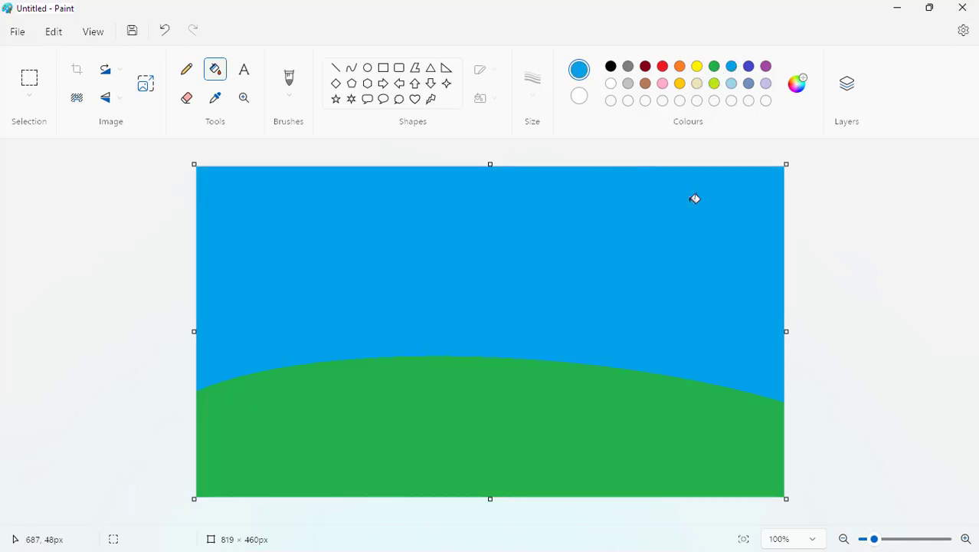
left_click(732, 84)
left_click(694, 218)
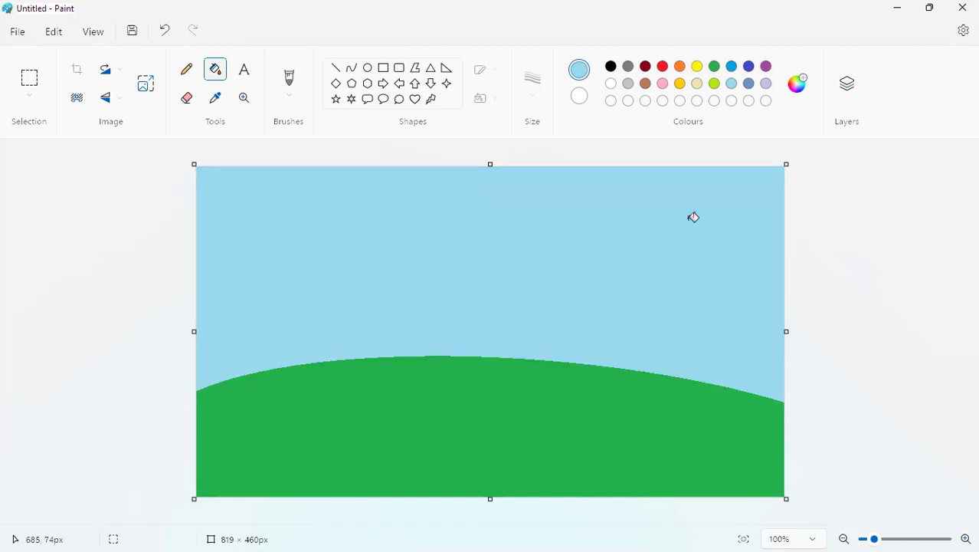
Step: Outline the lower tree trunk with two flared roots on the hilltop, using dark red Curve lines
left_click(352, 69)
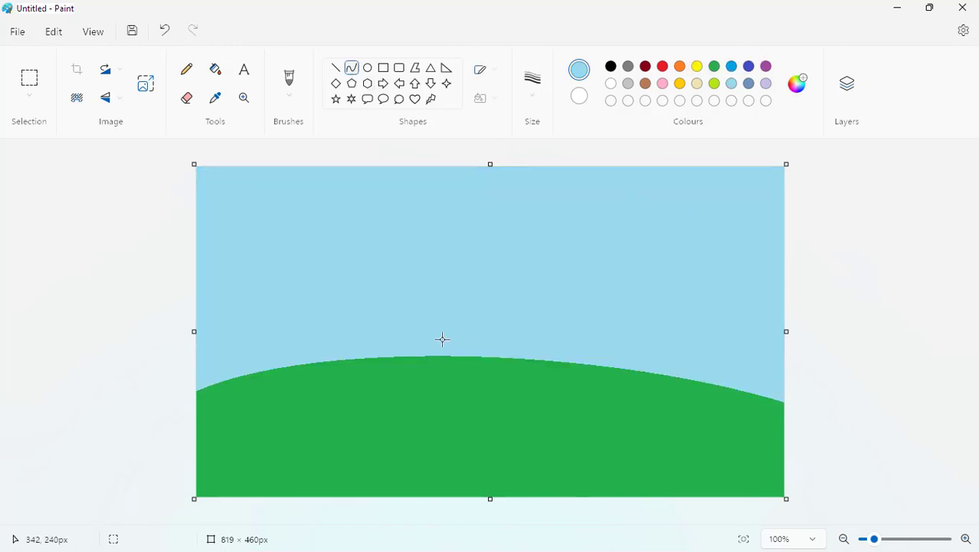
left_click(611, 66)
left_click(646, 67)
mouse_move(447, 342)
left_mouse_down()
mouse_move(421, 405)
mouse_move(449, 381)
mouse_move(449, 395)
mouse_move(464, 392)
mouse_move(436, 406)
mouse_move(516, 406)
mouse_move(476, 392)
mouse_move(477, 401)
mouse_move(497, 404)
mouse_move(475, 332)
left_mouse_up()
left_click(533, 358)
left_click(554, 370)
mouse_move(501, 387)
left_mouse_down()
mouse_move(481, 377)
mouse_move(476, 351)
mouse_move(469, 372)
left_mouse_up()
left_click(551, 284)
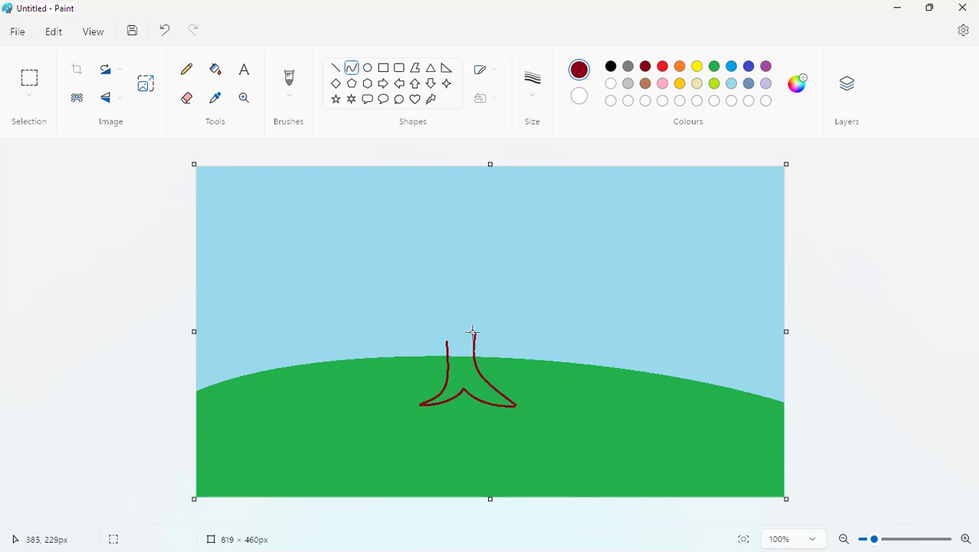
Step: Extend the trunk's right side upward into a curved, pointed branch and outline the short middle branch in dark red
mouse_move(476, 331)
left_mouse_down()
mouse_move(492, 285)
mouse_move(517, 273)
left_mouse_up()
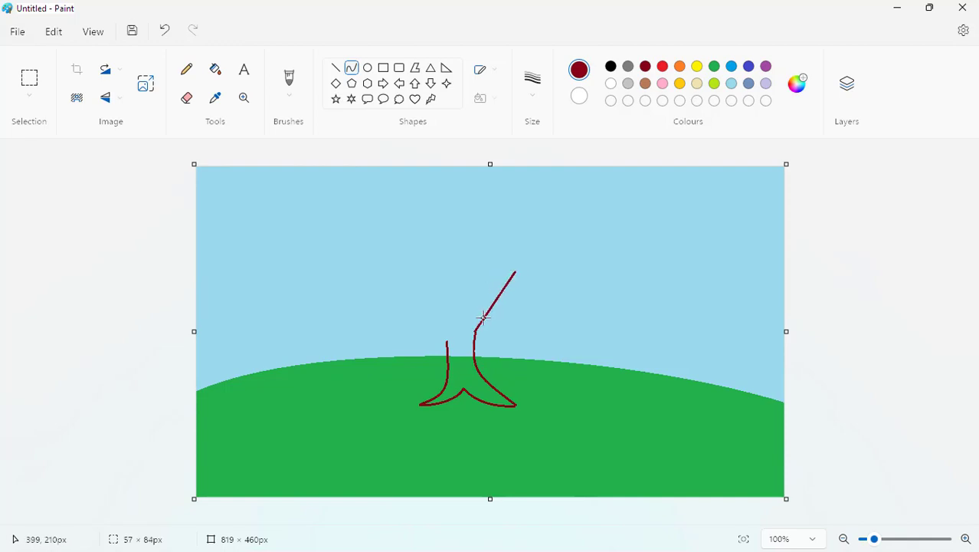
mouse_move(483, 317)
left_mouse_down()
mouse_move(497, 275)
mouse_move(465, 309)
mouse_move(492, 279)
mouse_move(462, 289)
mouse_move(464, 277)
mouse_move(470, 294)
mouse_move(455, 308)
left_mouse_up()
left_click(546, 246)
left_click(542, 253)
left_click(492, 266)
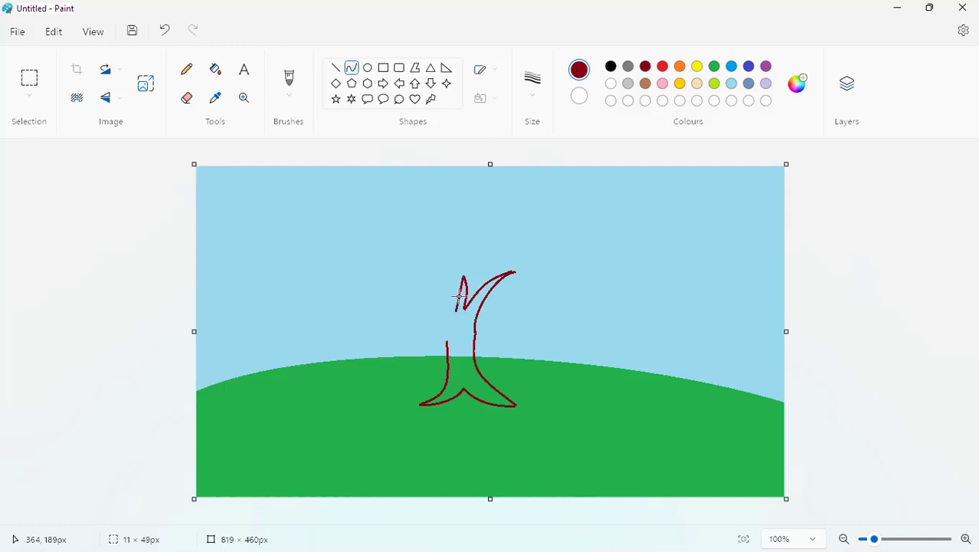
Step: Draw the curved left branch in dark red and join it to the trunk's left side to close the outline
mouse_move(462, 300)
left_mouse_down()
mouse_move(458, 309)
mouse_move(417, 274)
mouse_move(439, 285)
mouse_move(437, 271)
mouse_move(427, 282)
mouse_move(448, 344)
left_mouse_up()
left_click(491, 273)
left_click_drag(427, 288, 456, 345)
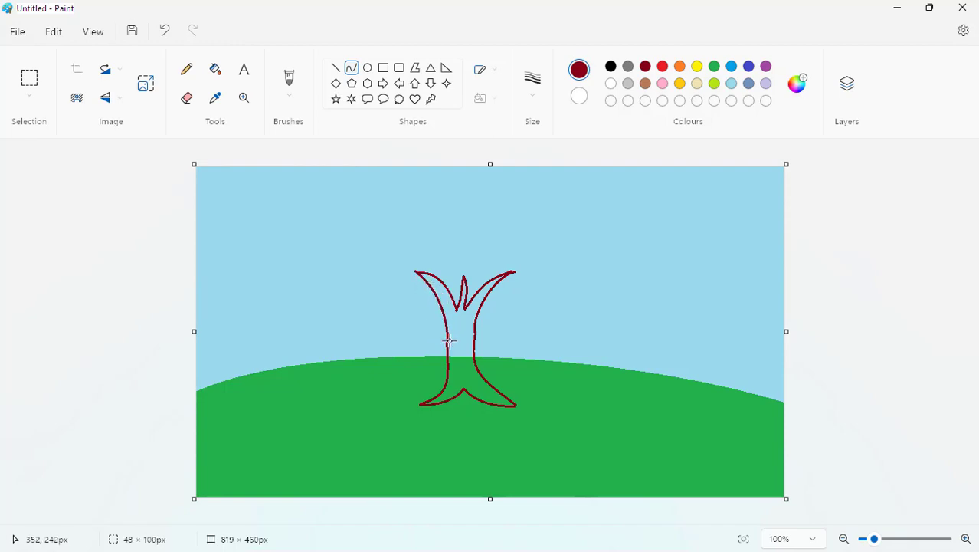
left_click(514, 304)
Step: Fill the upper and lower parts of the tree trunk outline with dark red
left_click(216, 69)
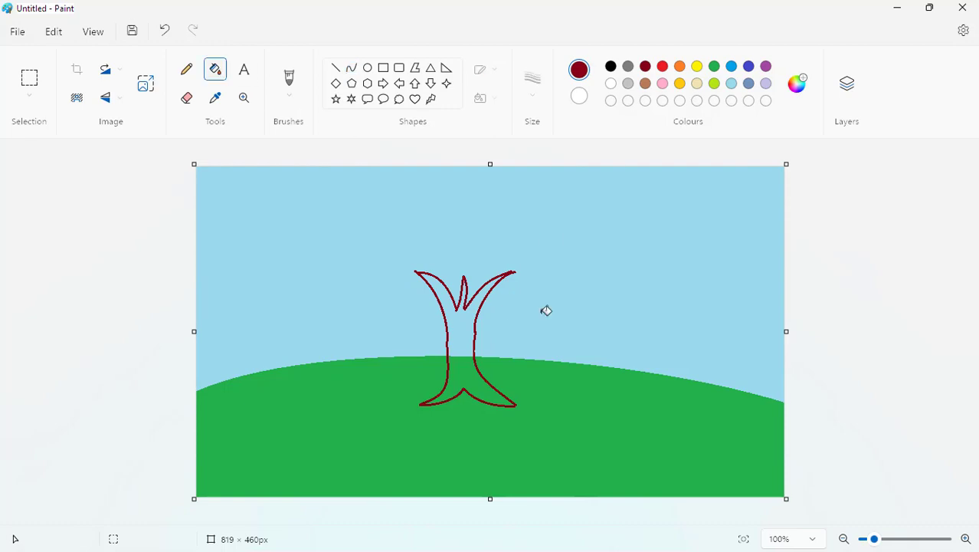
left_click(470, 334)
left_click(466, 369)
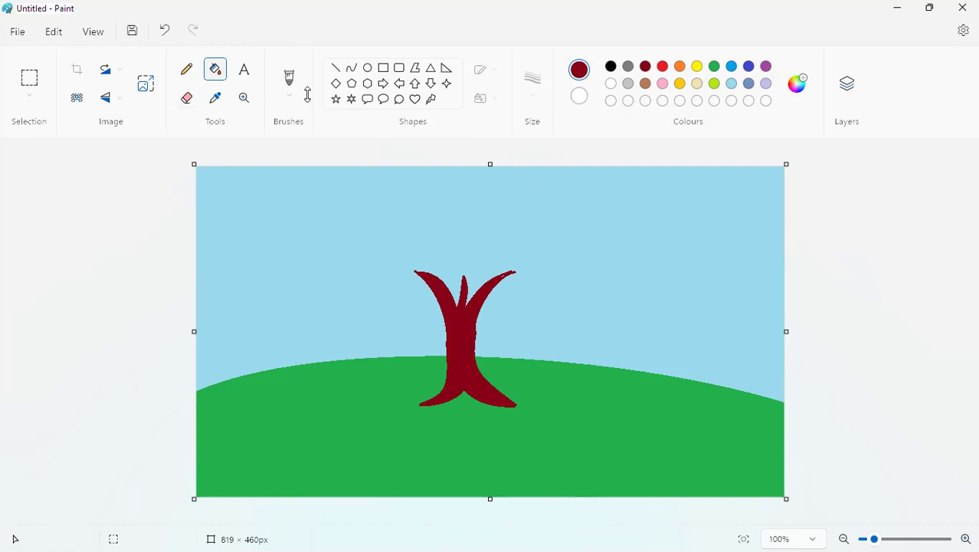
Step: Choose the cloud callout shape and set the background colour to light turquoise
left_click(450, 78)
left_click(398, 101)
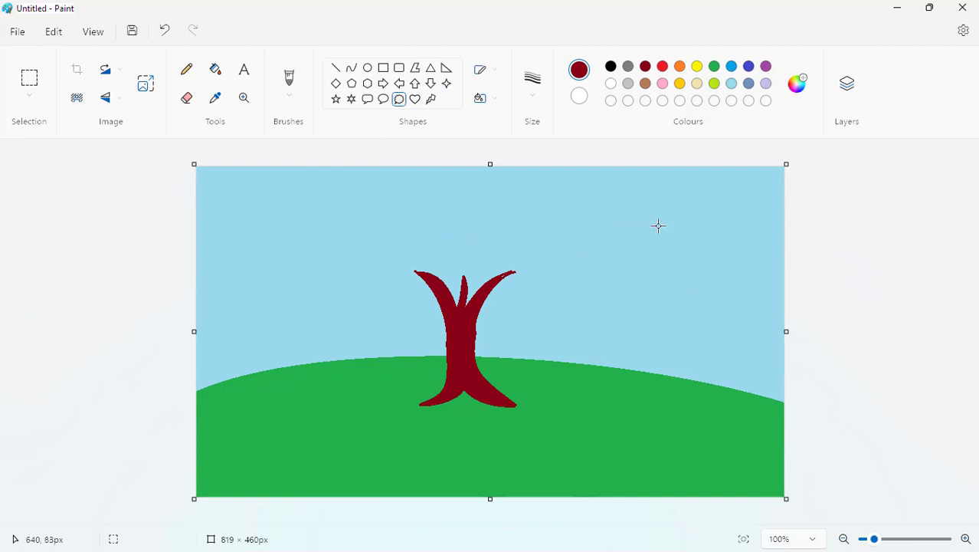
left_click(580, 96)
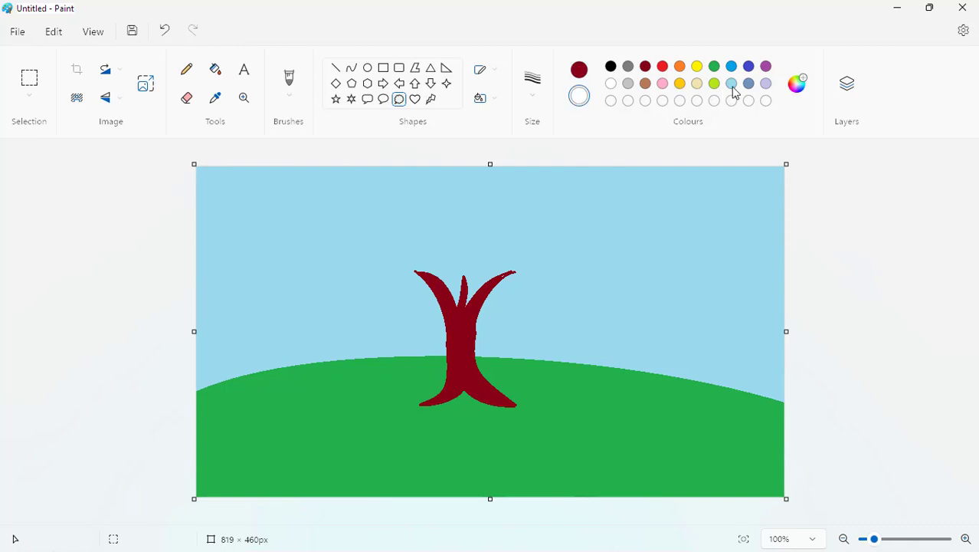
left_click(732, 84)
Step: Turn on transparent selection and draw a small lime cloud callout in the sky to the right of the tree
left_click(37, 96)
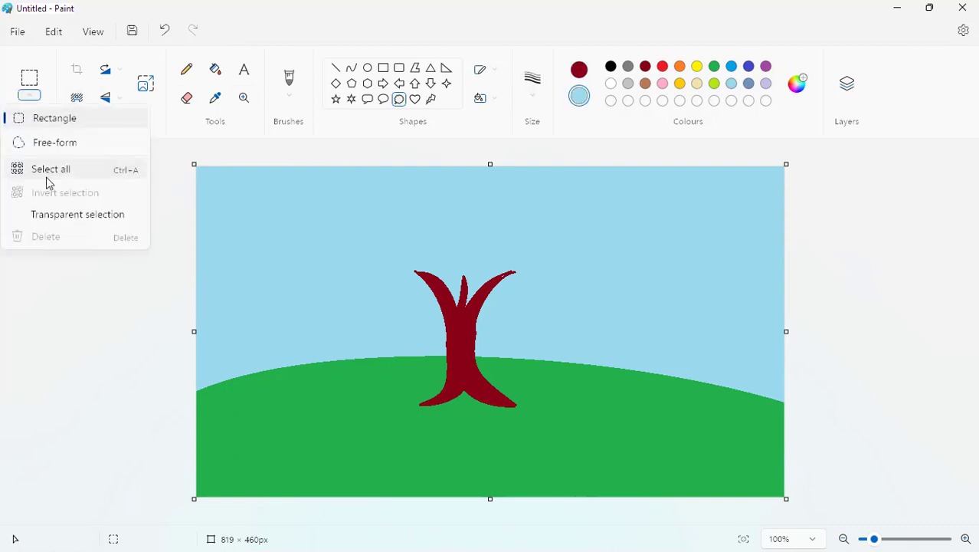
left_click(57, 219)
left_click(583, 69)
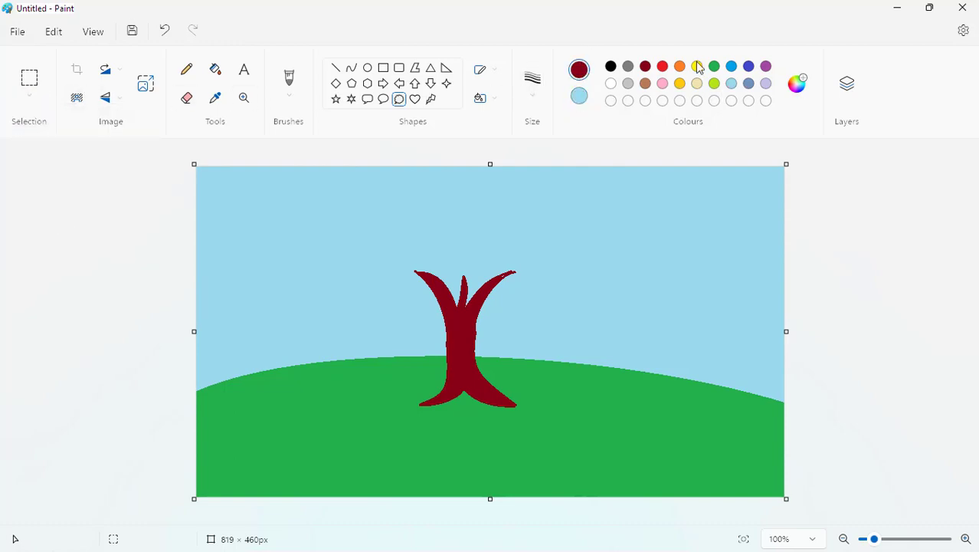
left_click(715, 86)
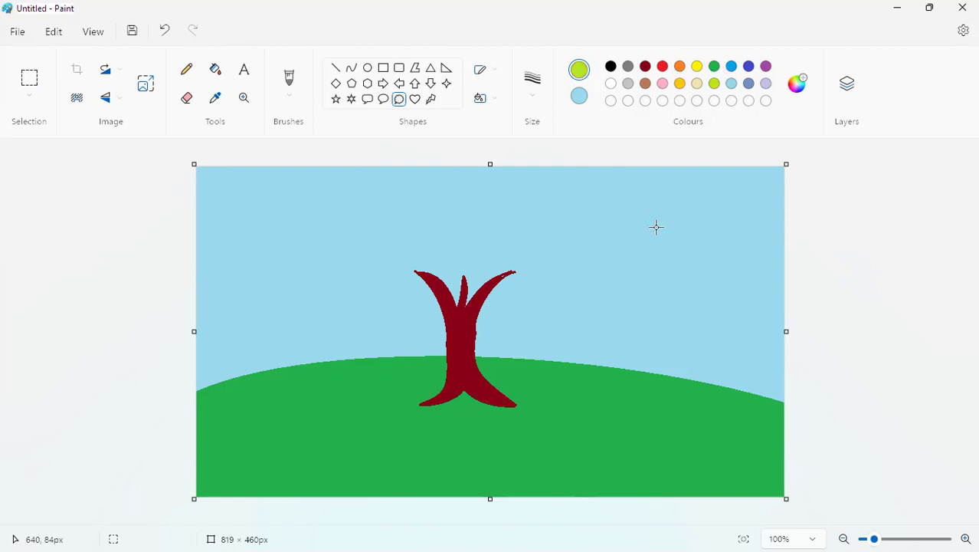
left_click_drag(657, 221, 721, 299)
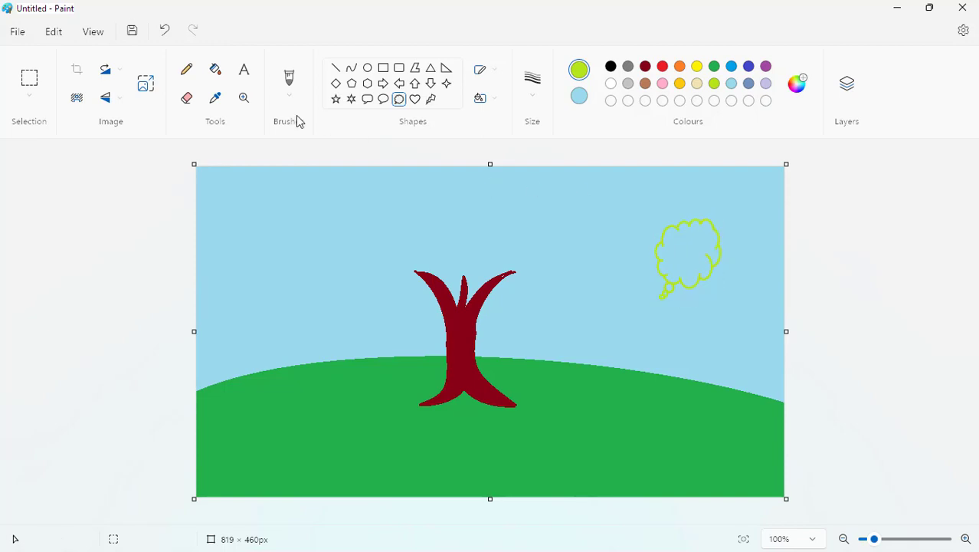
Step: Erase the cloud callout's tail and fill the erased patch with the light turquoise of the sky
left_click(186, 97)
mouse_move(663, 290)
left_mouse_down()
mouse_move(671, 295)
mouse_move(662, 296)
left_mouse_up()
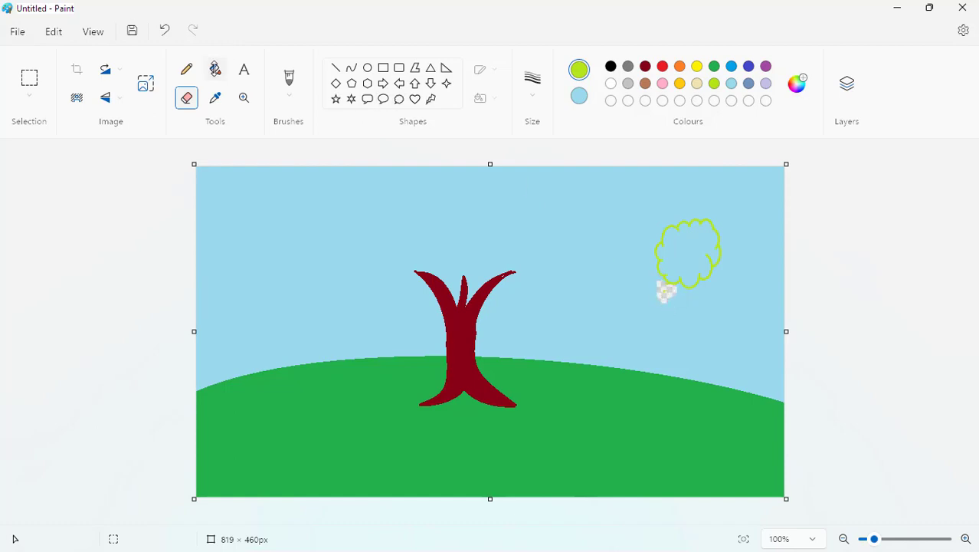
left_click(216, 69)
left_click(733, 85)
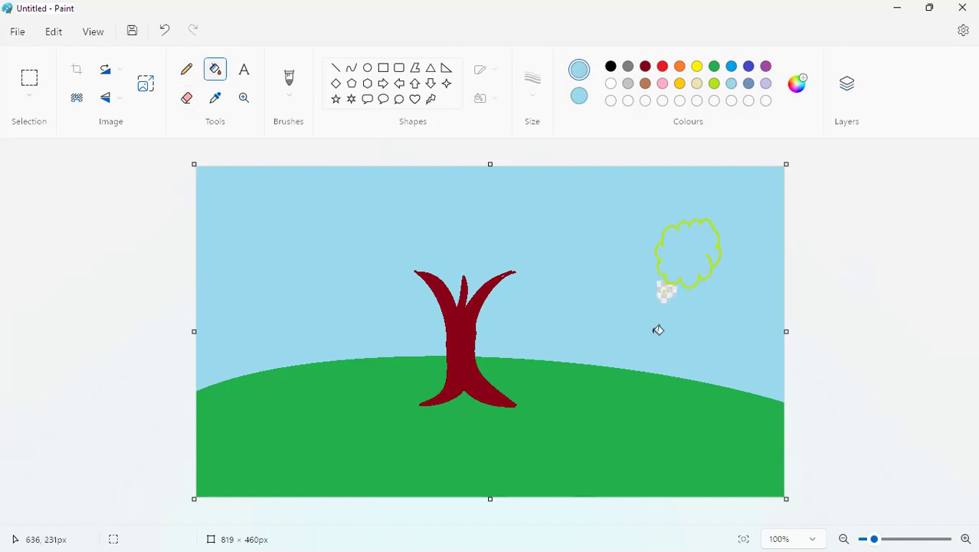
left_click(669, 294)
Step: Fill the cloud shape and its lime outline with orange
left_click(29, 78)
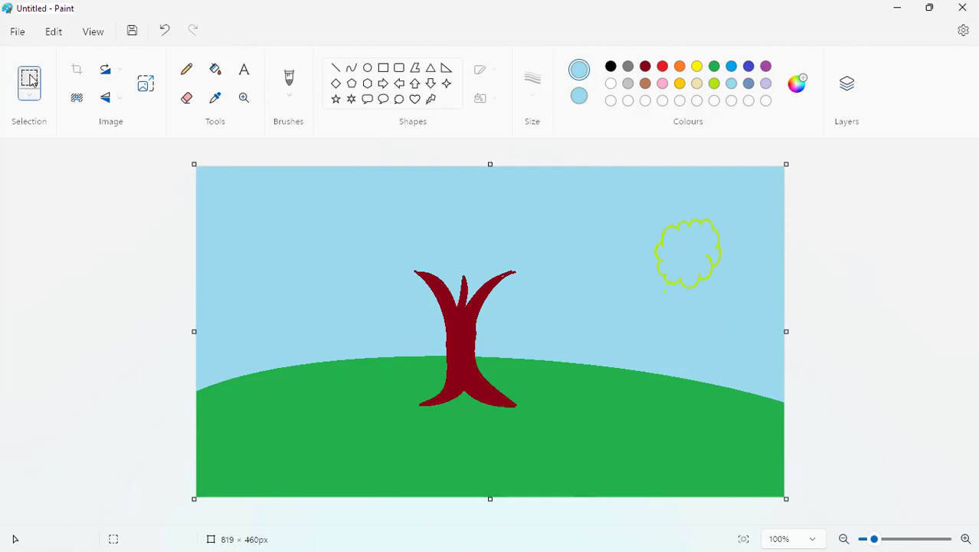
left_click(218, 70)
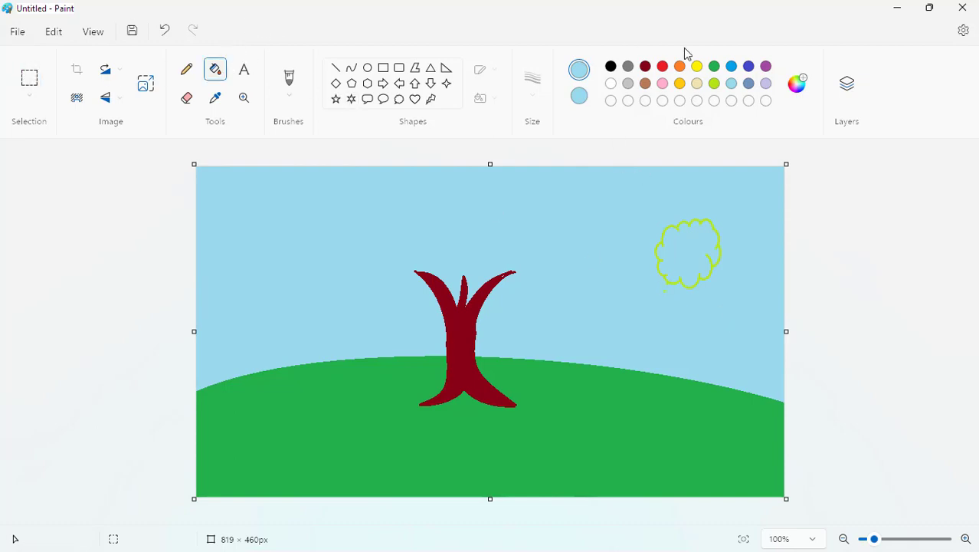
left_click(679, 68)
left_click(703, 230)
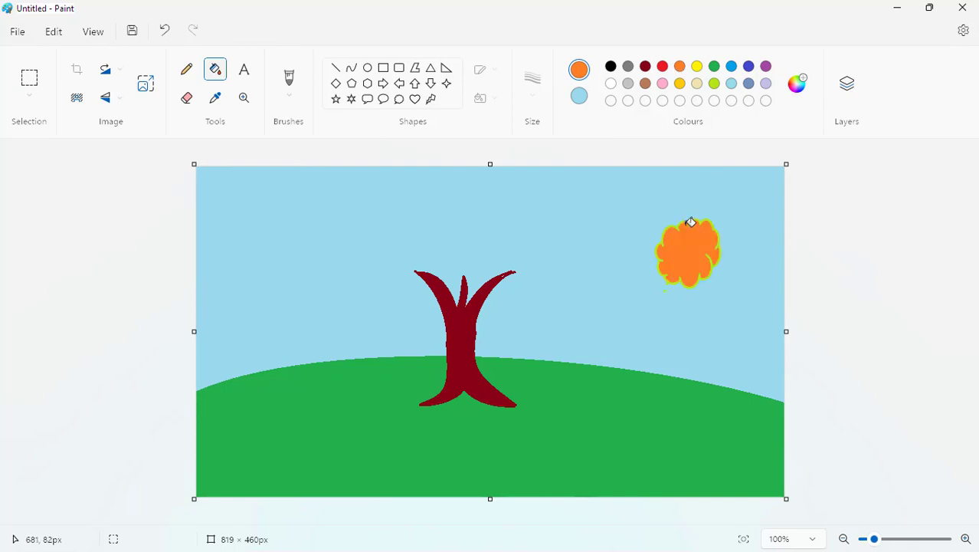
left_click(684, 223)
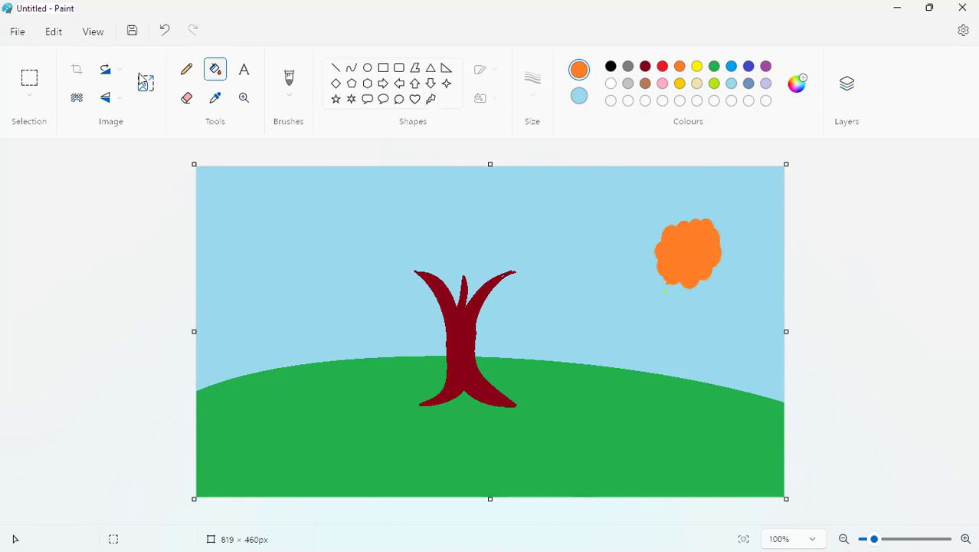
Step: Select the orange cloud and place three copies side by side over the branches as foliage
left_click(30, 79)
left_click_drag(638, 202, 737, 306)
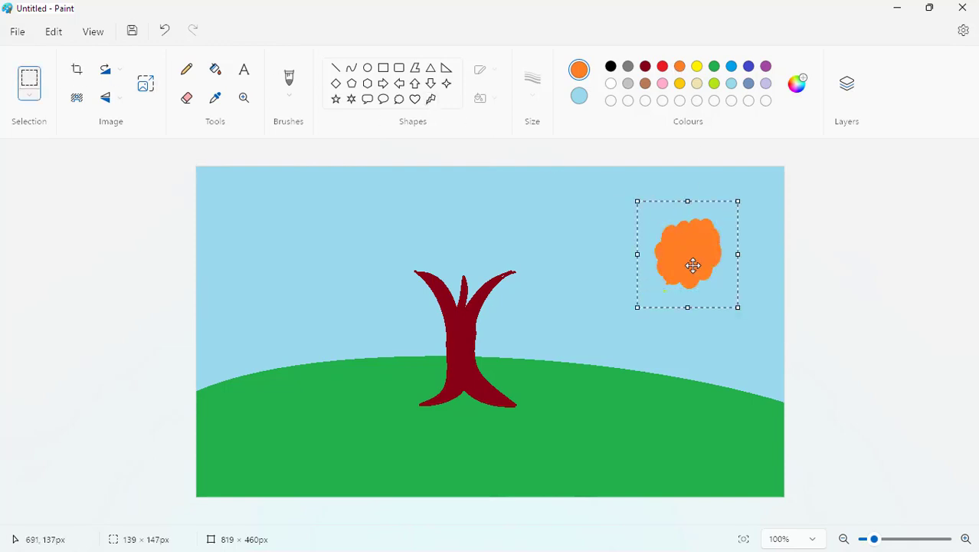
mouse_move(693, 267)
left_mouse_down()
mouse_move(409, 270)
mouse_move(416, 279)
mouse_move(490, 258)
mouse_move(481, 259)
mouse_move(538, 271)
mouse_move(528, 275)
mouse_move(663, 278)
mouse_move(700, 271)
mouse_move(691, 265)
left_mouse_up()
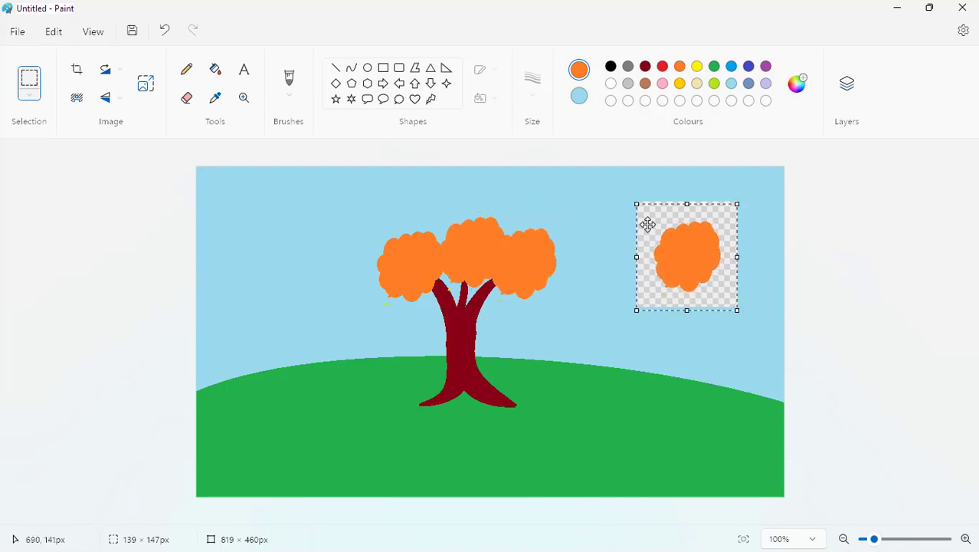
left_click(620, 218)
Step: Recolour the spare orange cloud lime, undoing the stray fill of the transparent patch around it
left_click(215, 69)
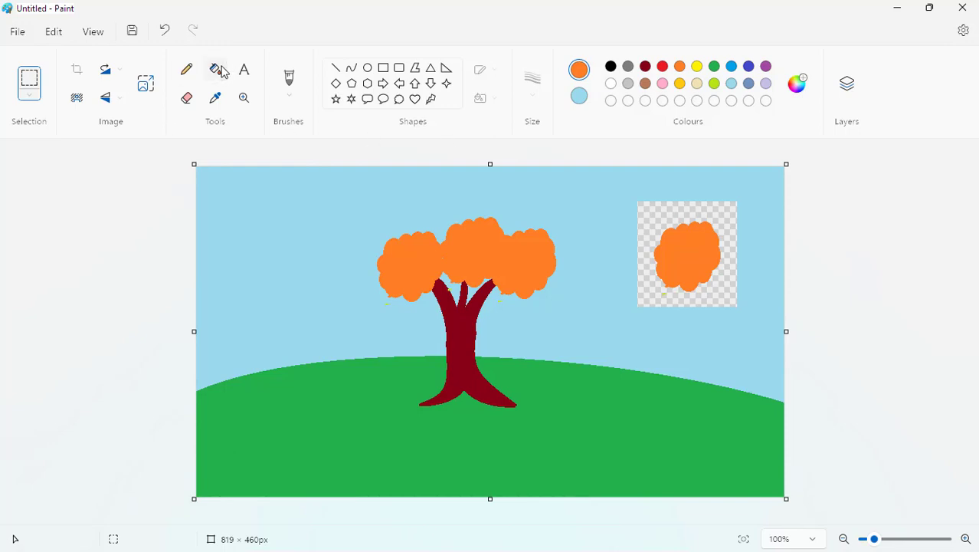
left_click(715, 82)
left_click(701, 243)
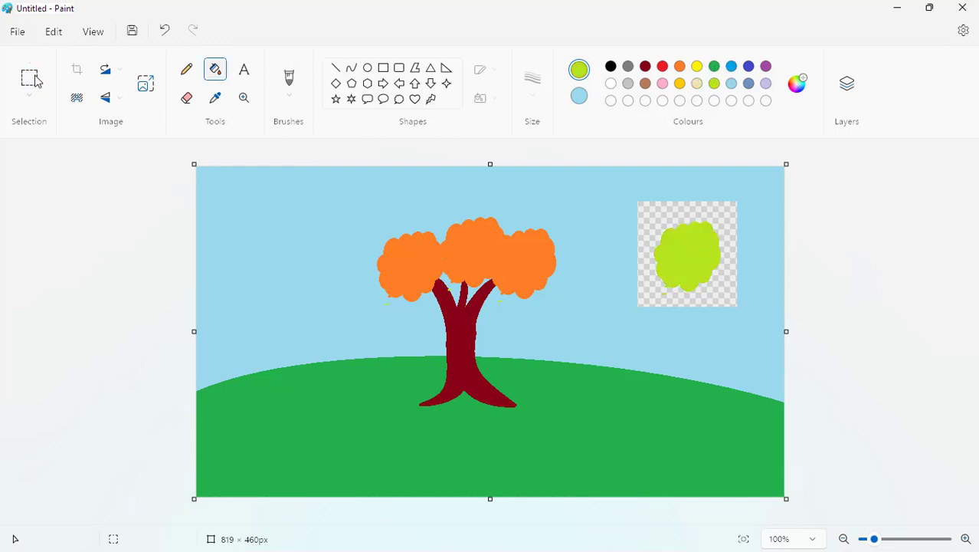
left_click(654, 219)
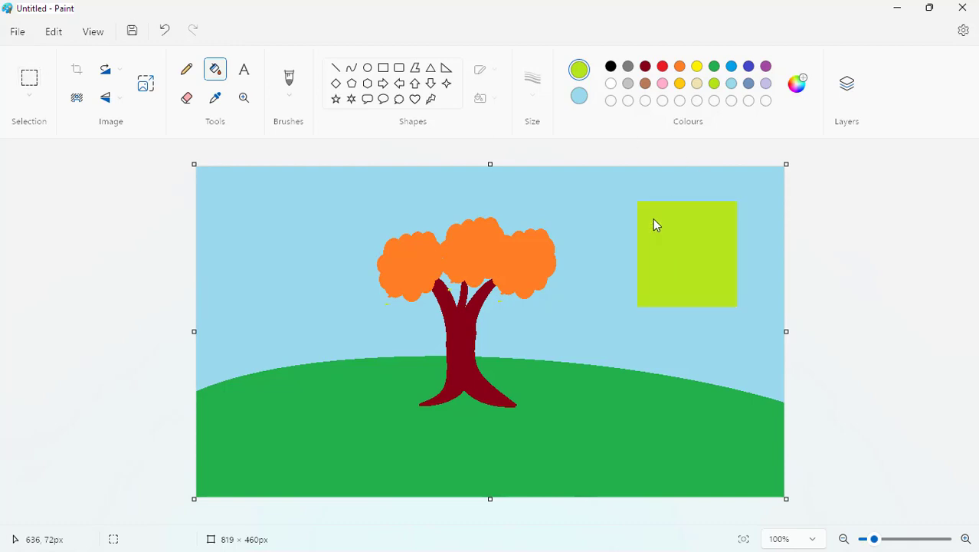
key("ctrl+z")
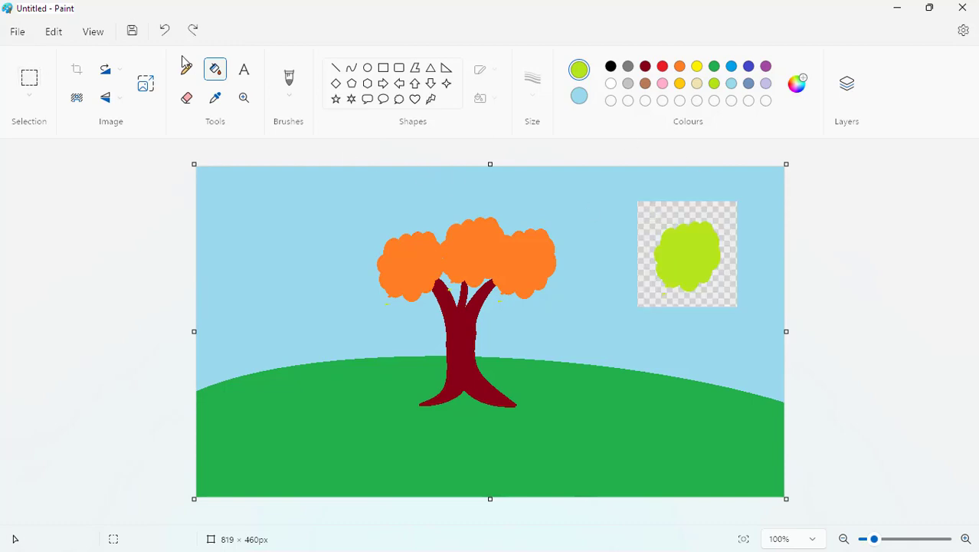
Step: Select the lime cloud and place four copies over the orange foliage of the tree
left_click(29, 77)
left_click_drag(640, 203, 723, 298)
mouse_move(689, 266)
left_mouse_down()
mouse_move(518, 230)
mouse_move(507, 250)
mouse_move(442, 293)
mouse_move(411, 229)
mouse_move(435, 226)
mouse_move(432, 246)
mouse_move(444, 236)
mouse_move(363, 236)
mouse_move(371, 253)
mouse_move(529, 315)
mouse_move(497, 313)
mouse_move(534, 304)
mouse_move(524, 293)
left_mouse_up()
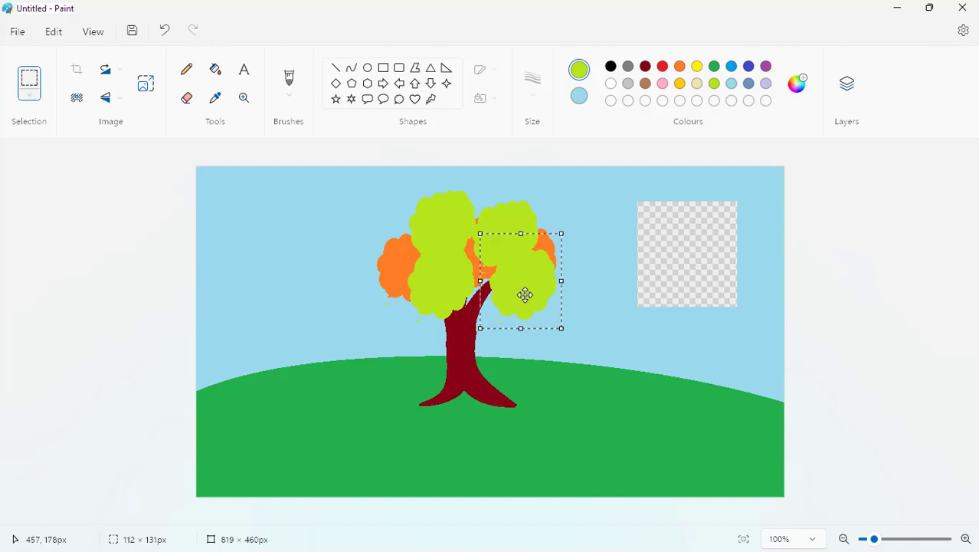
left_click(628, 285)
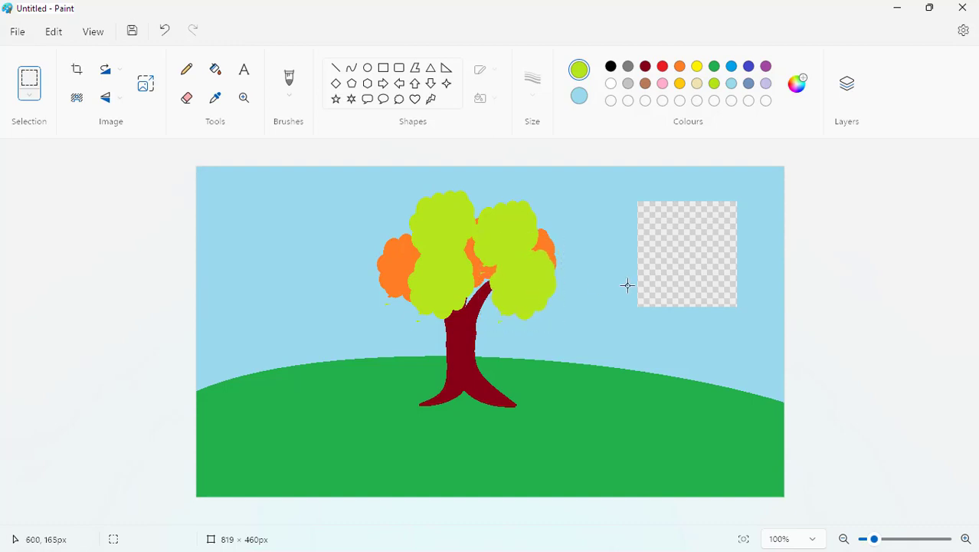
Step: Fill the leftover transparent square in the sky with light turquoise
left_click(216, 69)
left_click(695, 202)
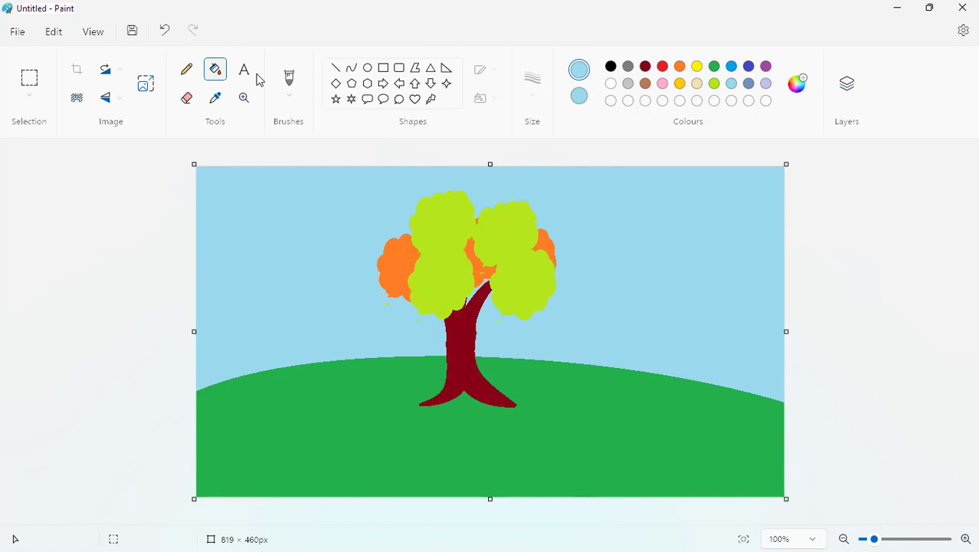
Step: Fill the tree's front foliage with green and the orange foliage patches behind it with lime
left_click(714, 67)
left_click(461, 243)
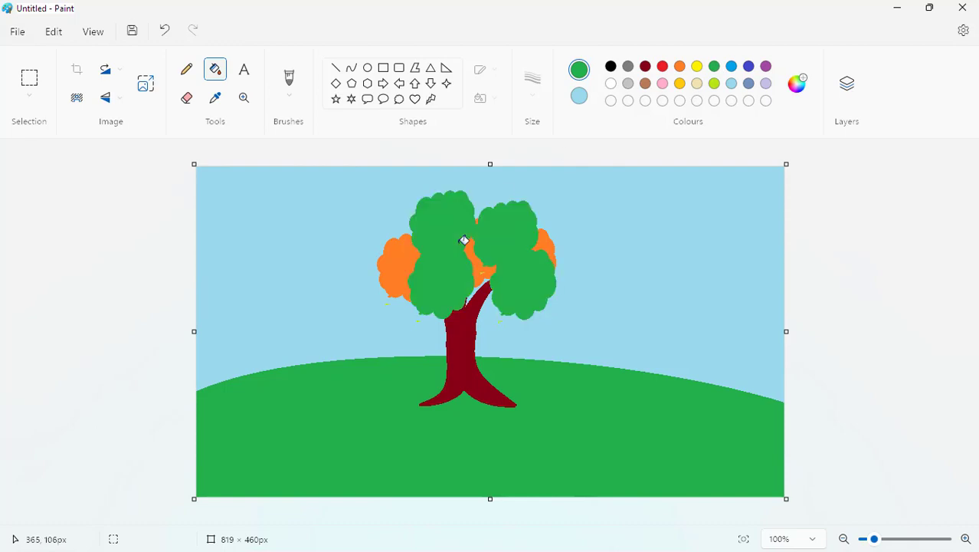
left_click(715, 85)
left_click(476, 259)
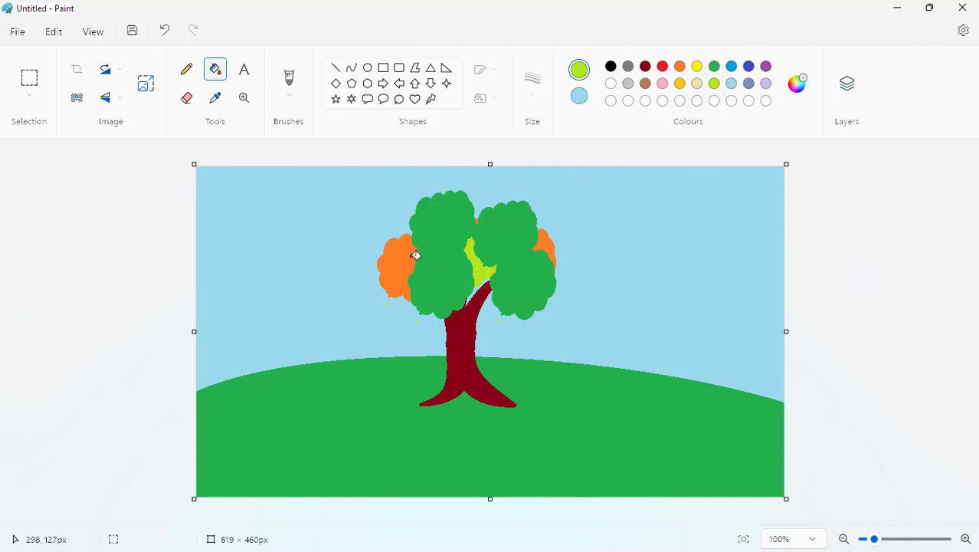
left_click(408, 261)
left_click(544, 232)
left_click(476, 220)
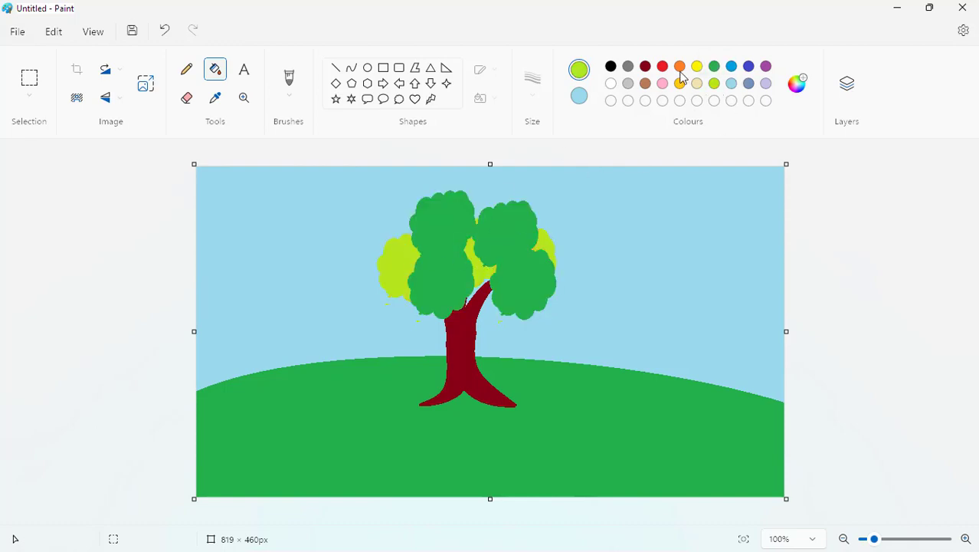
Step: Recolour the tree's front foliage clusters yellow
left_click(494, 216)
left_click(697, 67)
left_click(525, 241)
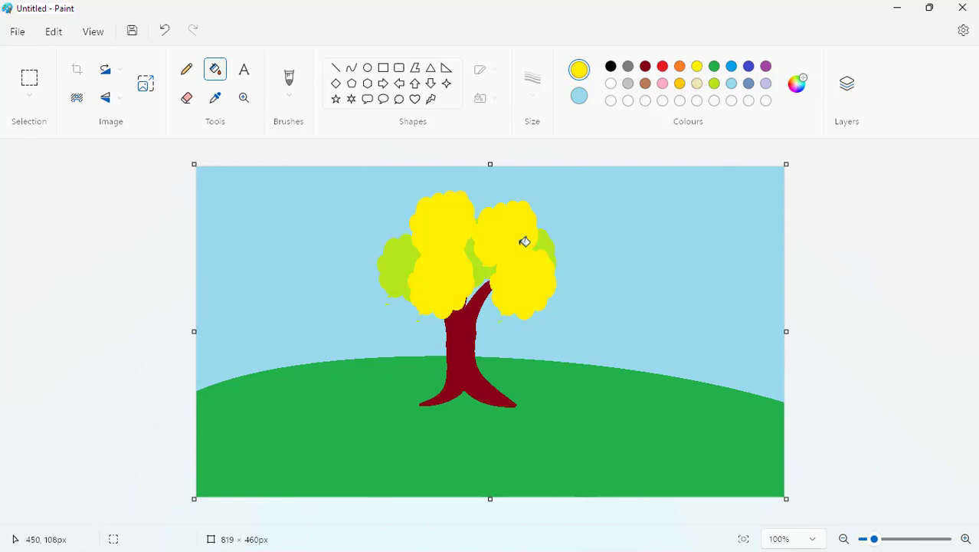
Step: Fill the lime foliage patches at the back of the tree with green and the front foliage clusters with orange
left_click(714, 67)
left_click(556, 242)
left_click(481, 264)
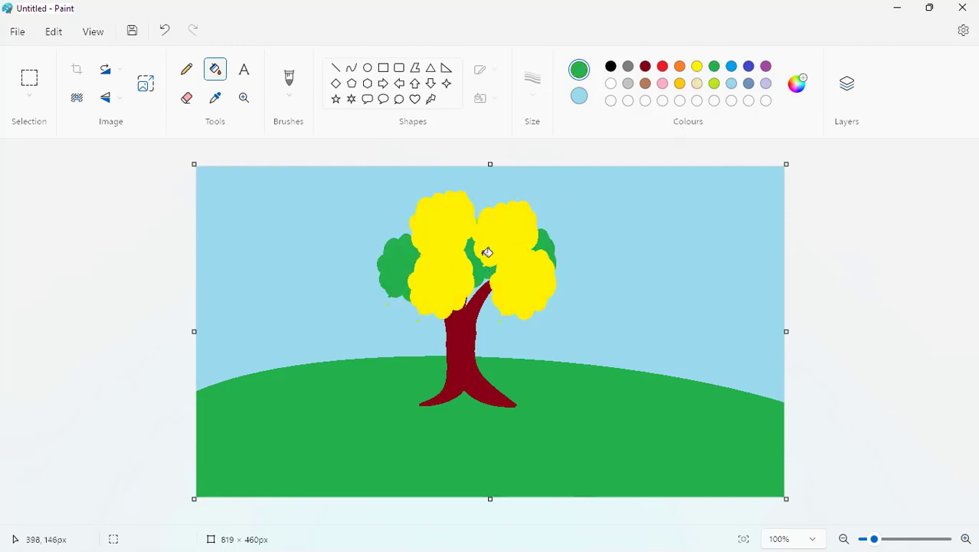
left_click(680, 66)
left_click(532, 212)
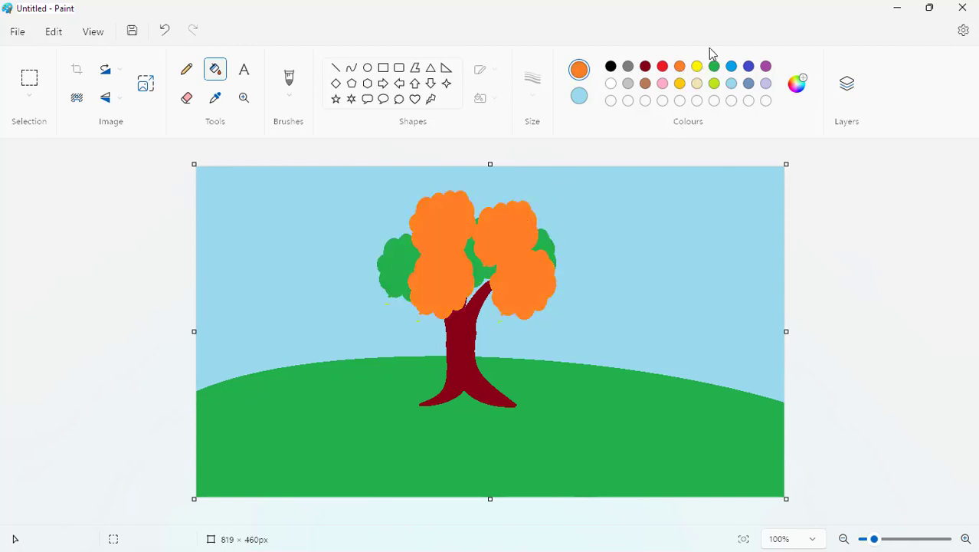